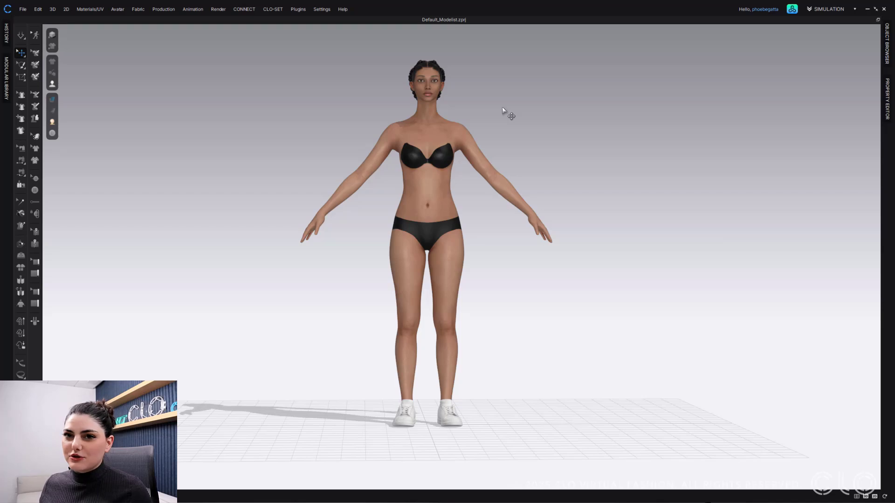
Step: Browse the free shoe accessories among the library's CONNECT assets, and close the library
left_click(792, 9)
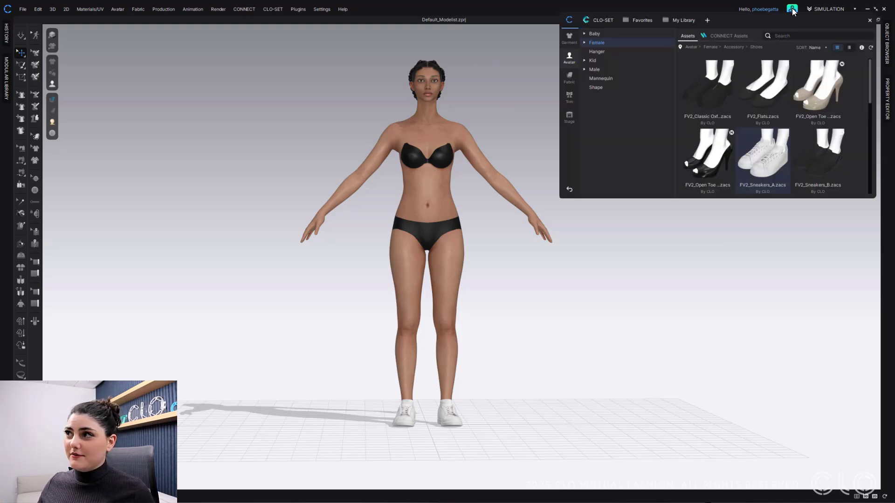
left_click(734, 35)
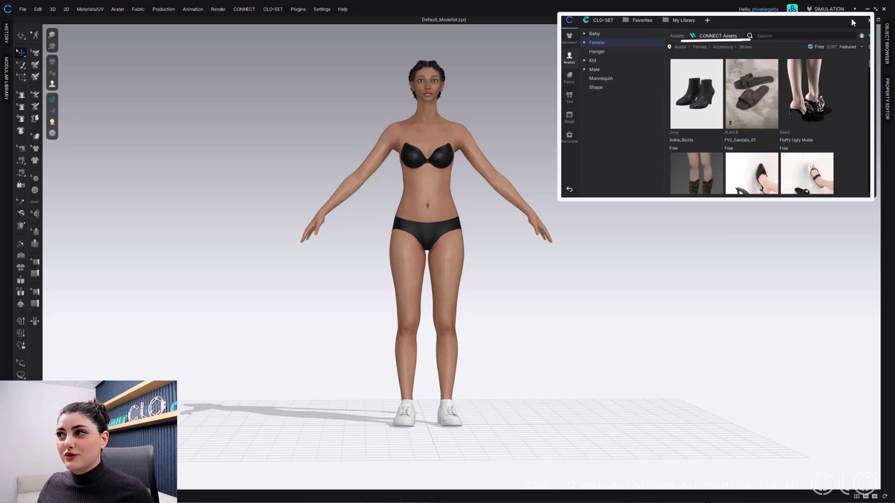
left_click(869, 20)
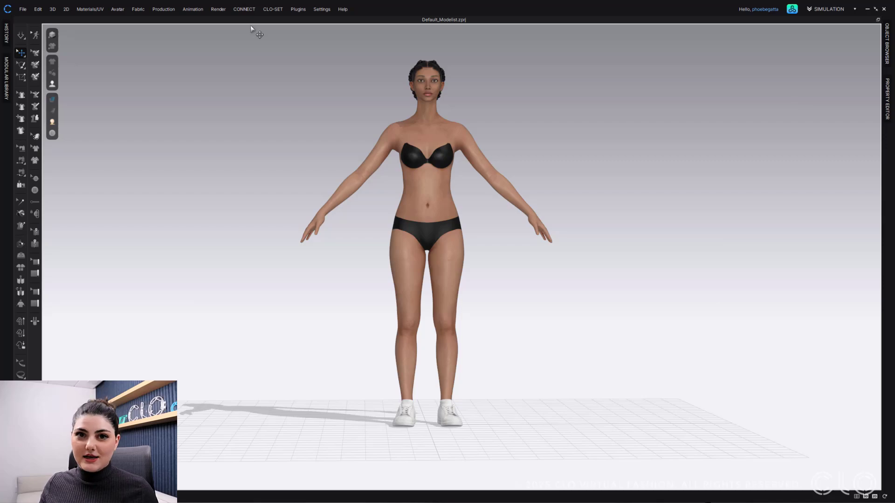
Step: Start registering a new avatar accessory with the accessory type Shoes and the subtype Heels
left_click(118, 9)
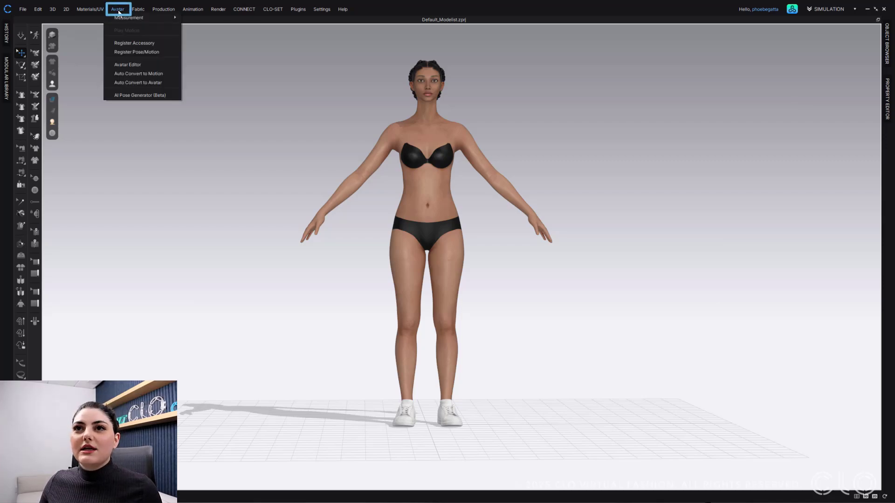
left_click(165, 43)
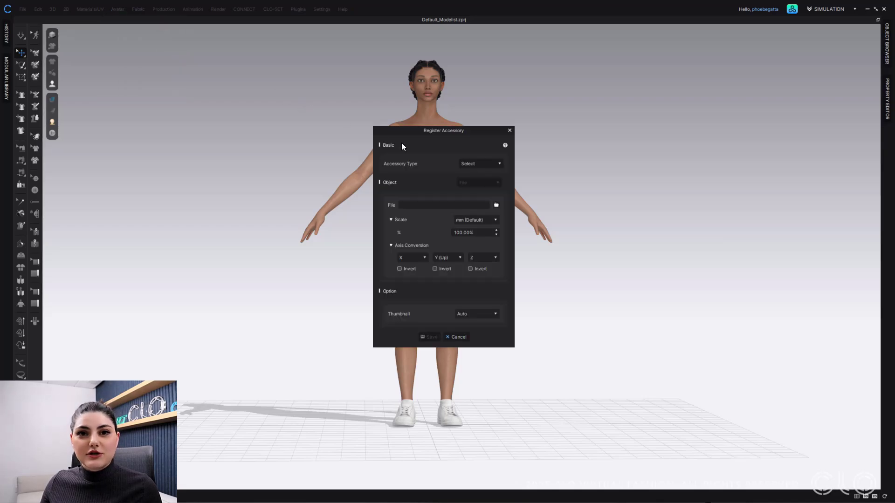
left_click(490, 164)
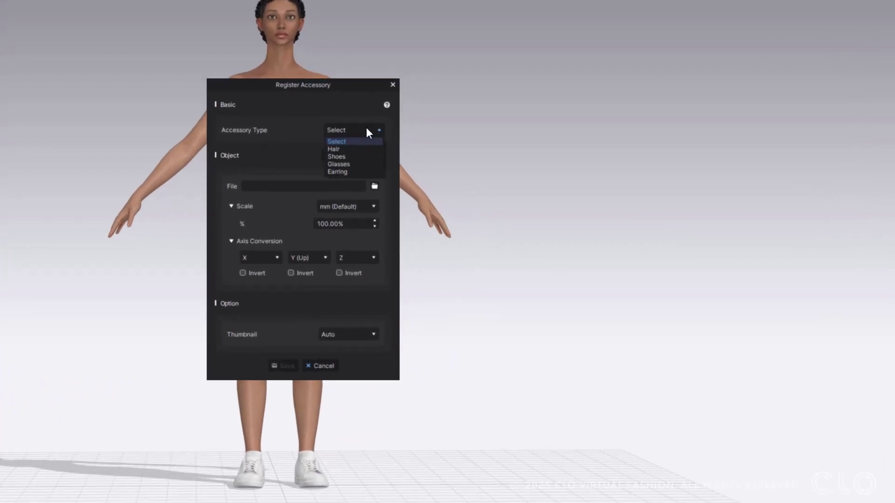
left_click(364, 157)
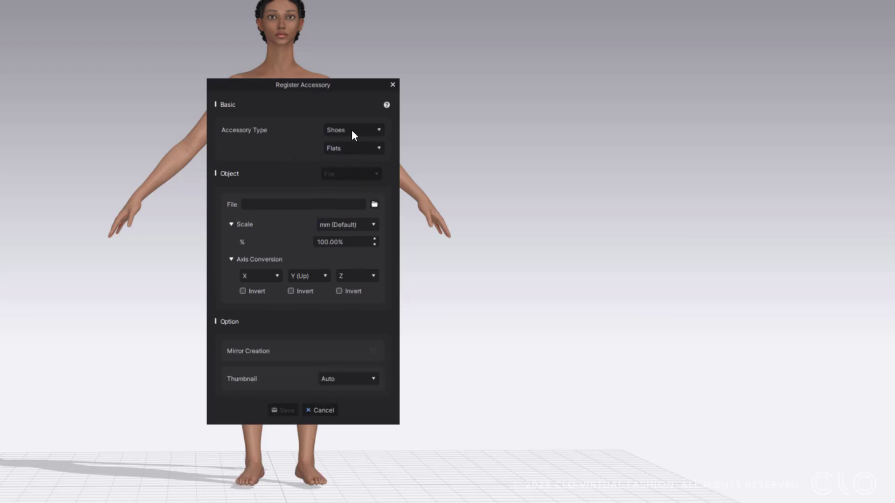
left_click_drag(340, 84, 635, 16)
left_click(653, 78)
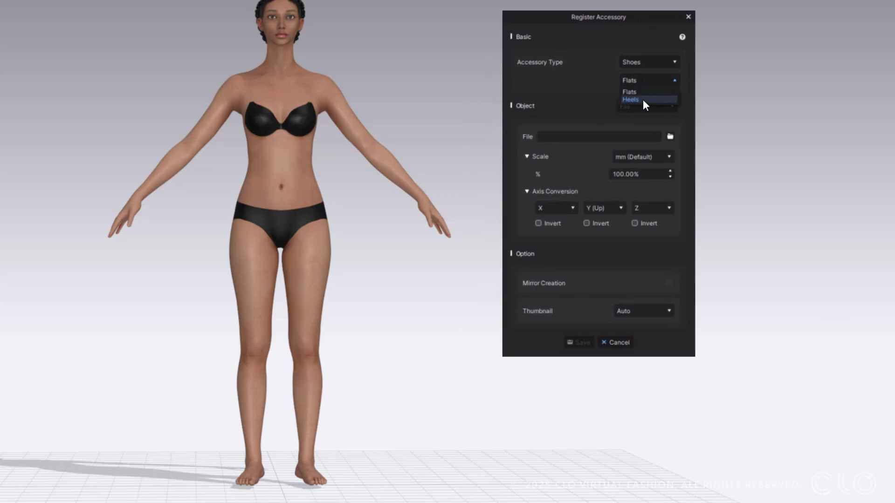
left_click(642, 99)
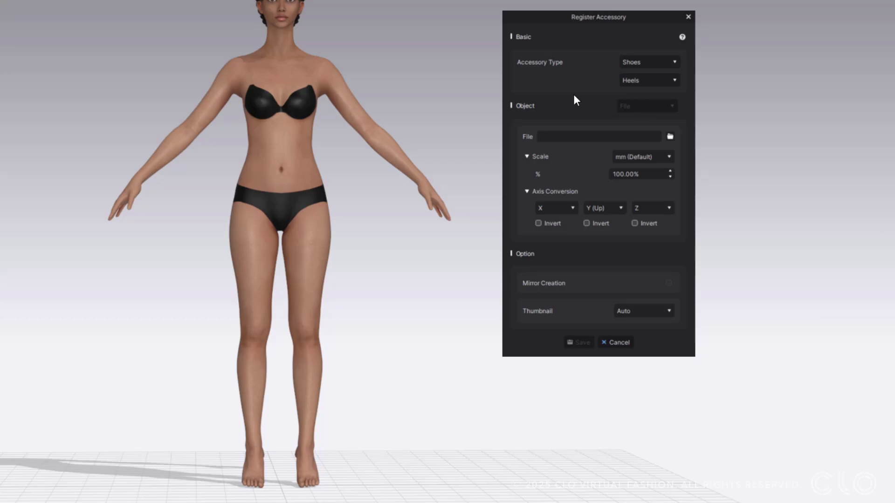
Step: Load the heel_knot.obj file from the Downloads folder as the accessory object
left_click(670, 136)
scroll(597, 122, "down", 1)
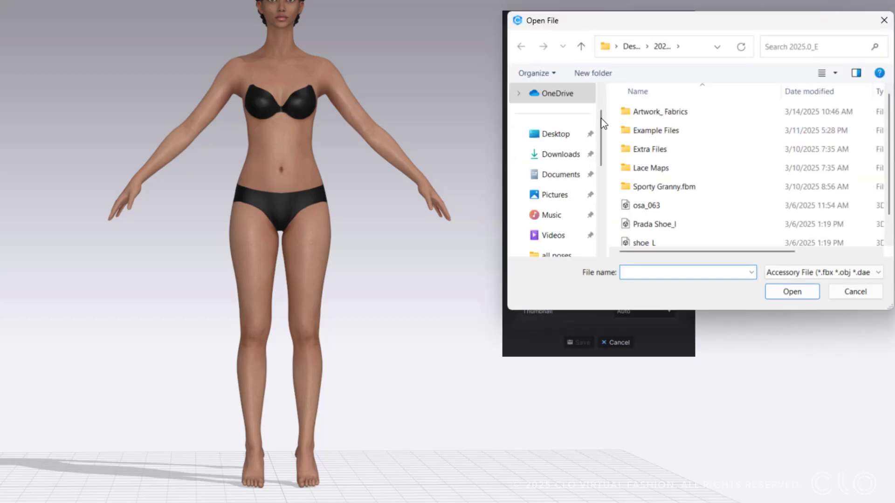
left_click(564, 156)
left_click(662, 131)
left_click(793, 293)
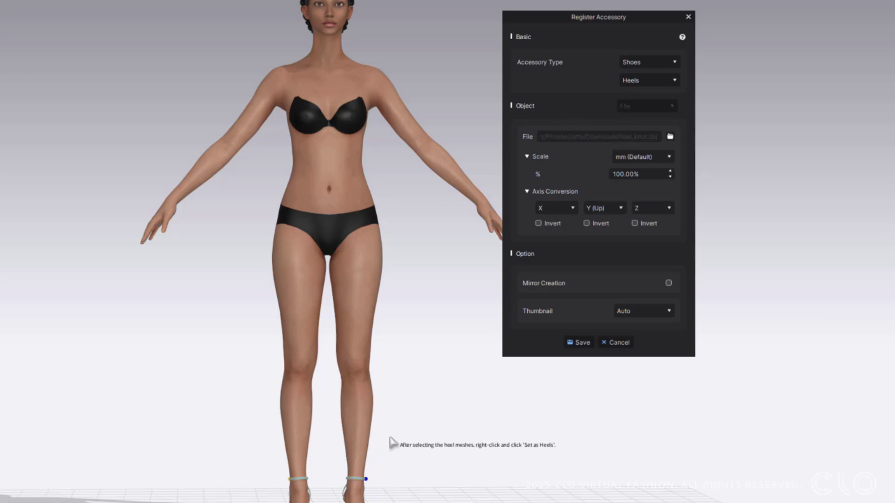
Step: Set the block heel mesh of the avatar's left shoe as a heel
middle_click_drag(407, 432, 370, 298)
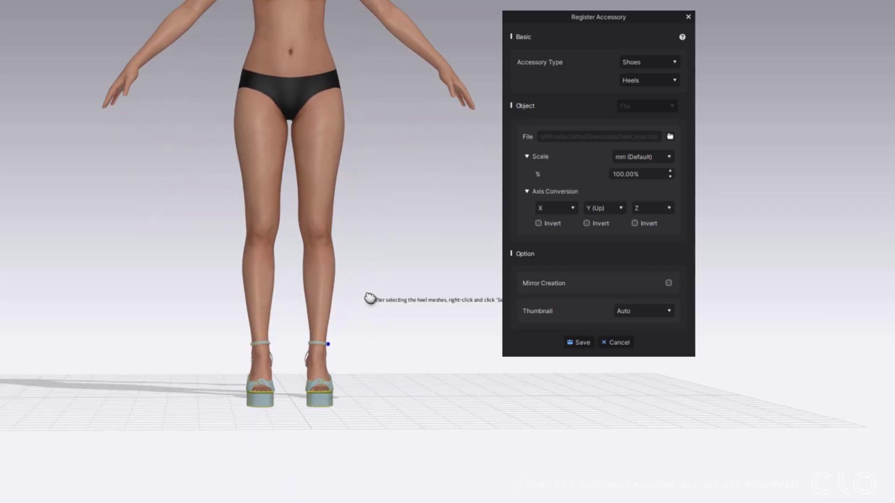
right_click_drag(366, 303, 290, 390)
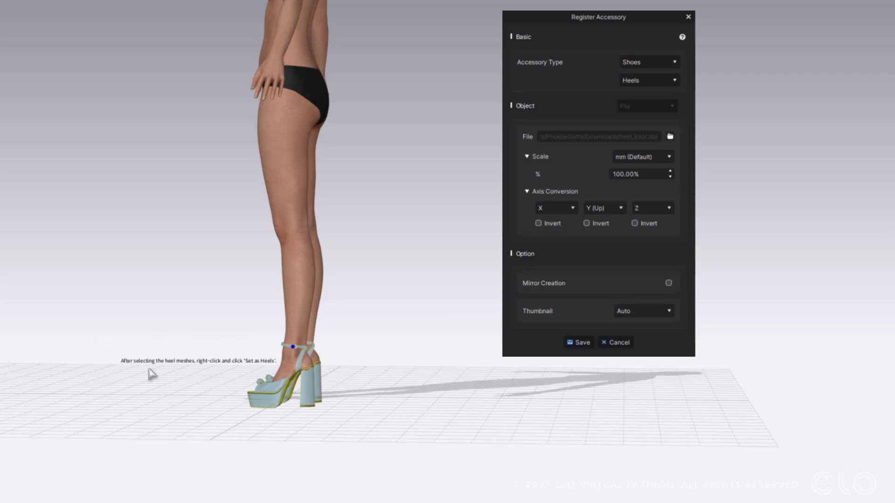
scroll(153, 373, "up", 4)
right_click_drag(160, 269, 291, 405)
left_click(292, 404)
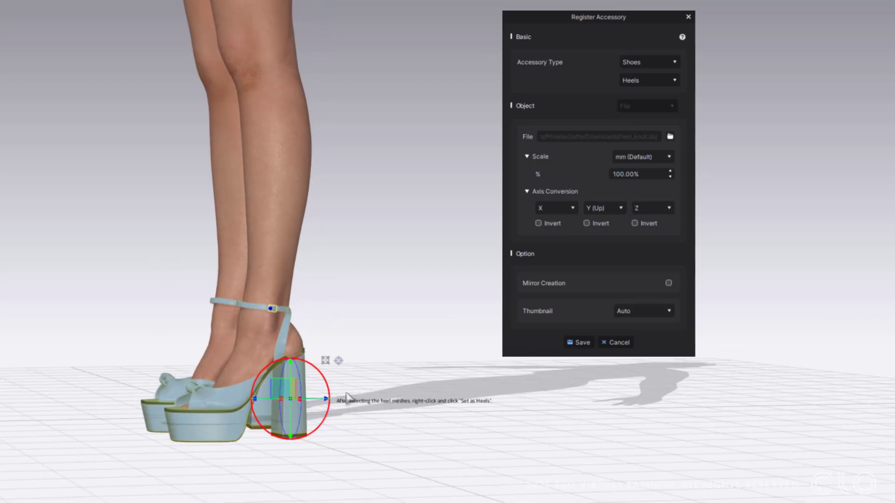
left_click(337, 405)
left_click(291, 407)
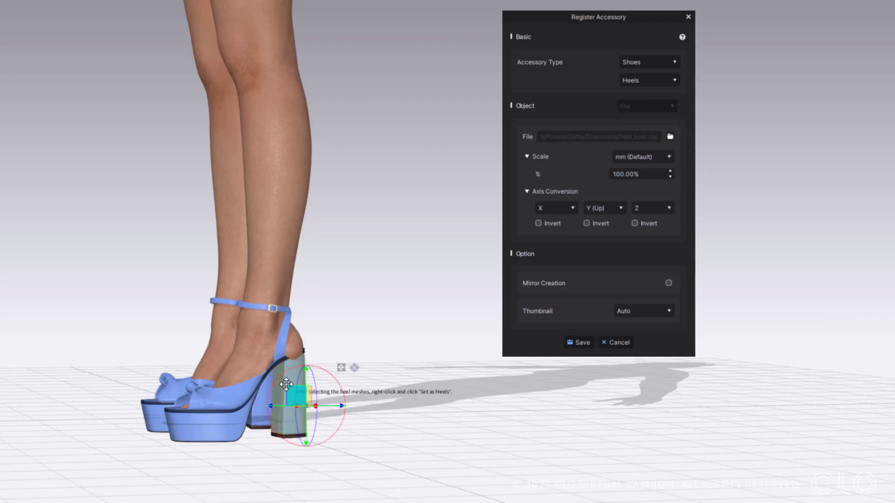
right_click(288, 388)
left_click(304, 393)
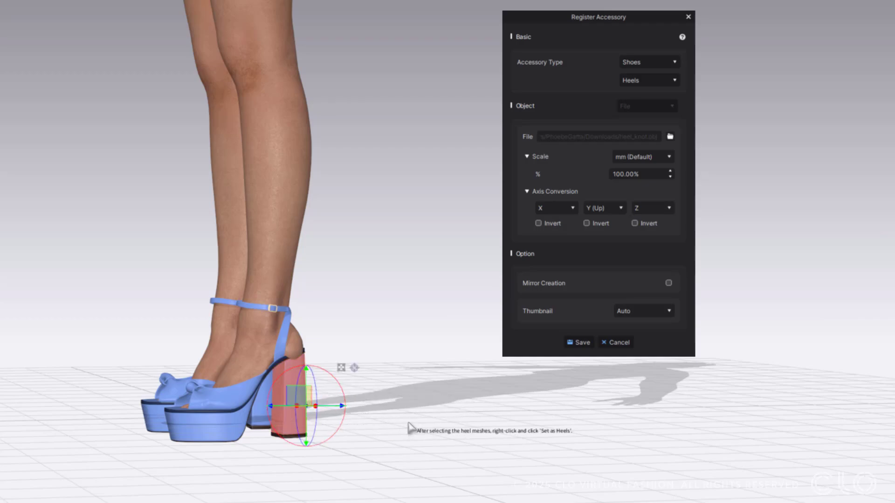
Step: Set the front platform sole meshes of both shoes as heels
right_click_drag(327, 442, 247, 445)
left_click(190, 402)
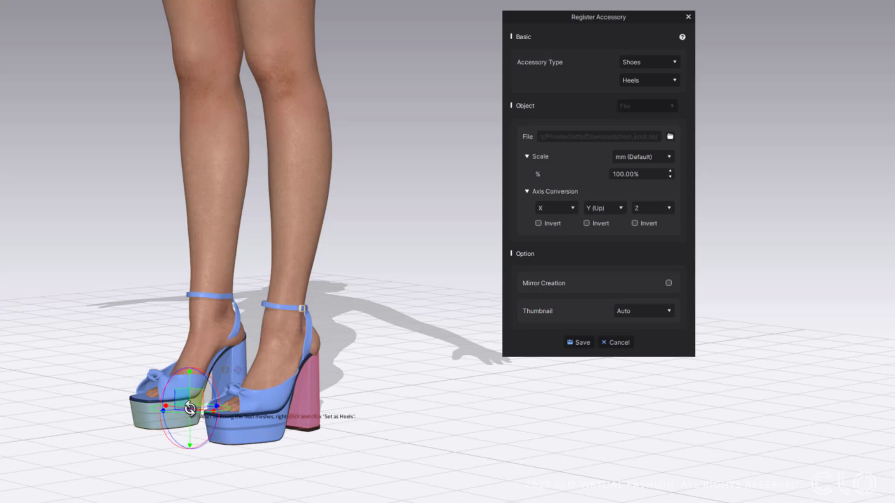
right_click(191, 410)
left_click(216, 416)
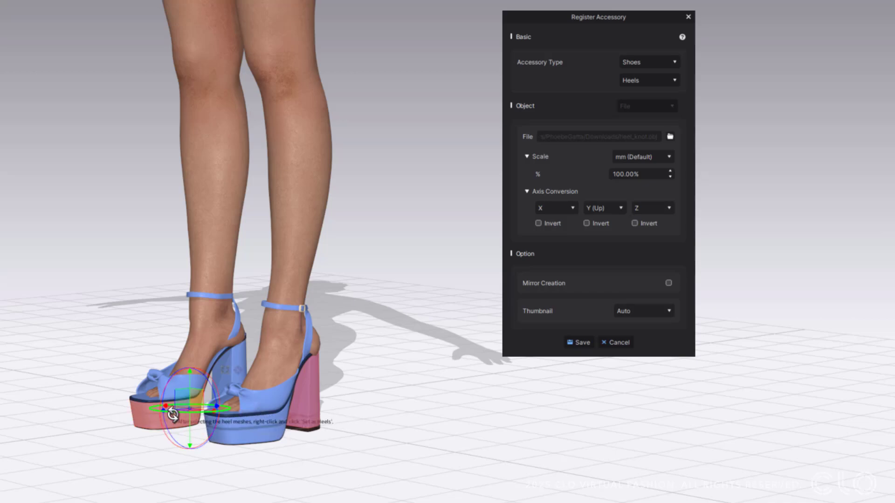
left_click(242, 431)
right_click(237, 428)
left_click(259, 434)
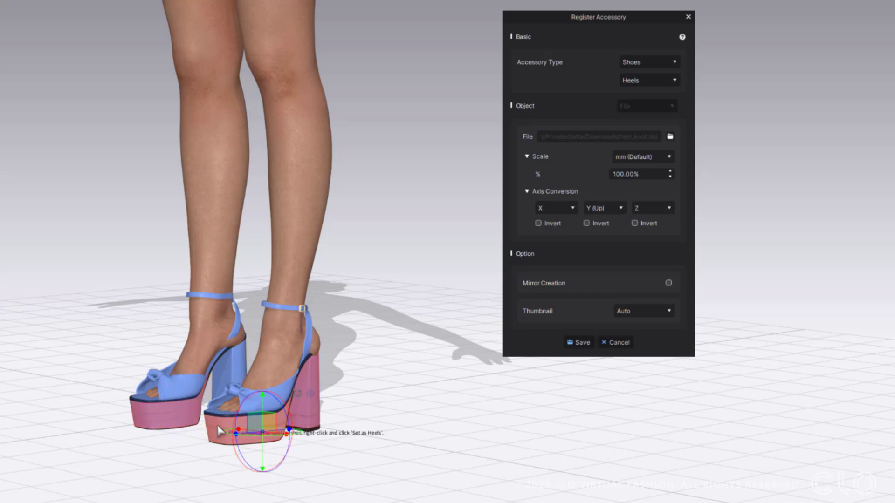
Step: Unset the heel assignment on the front platform meshes of both shoes
left_click(186, 419)
left_click(225, 440)
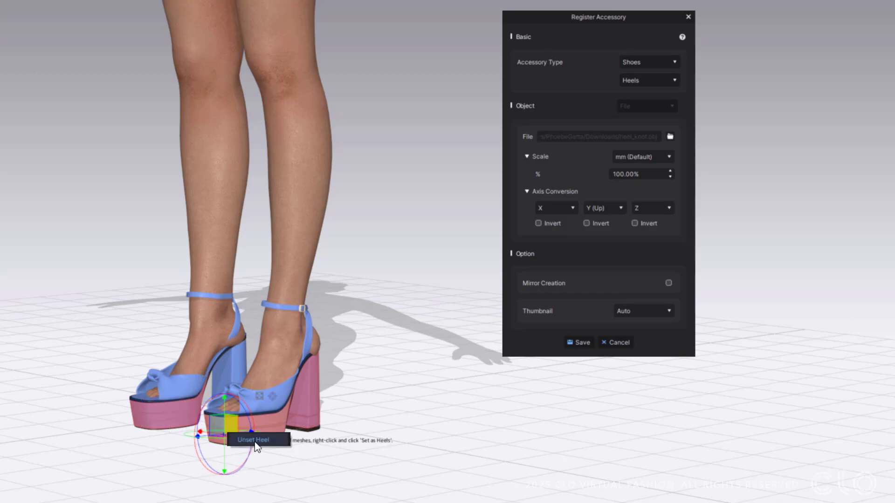
right_click(179, 416)
left_click(200, 419)
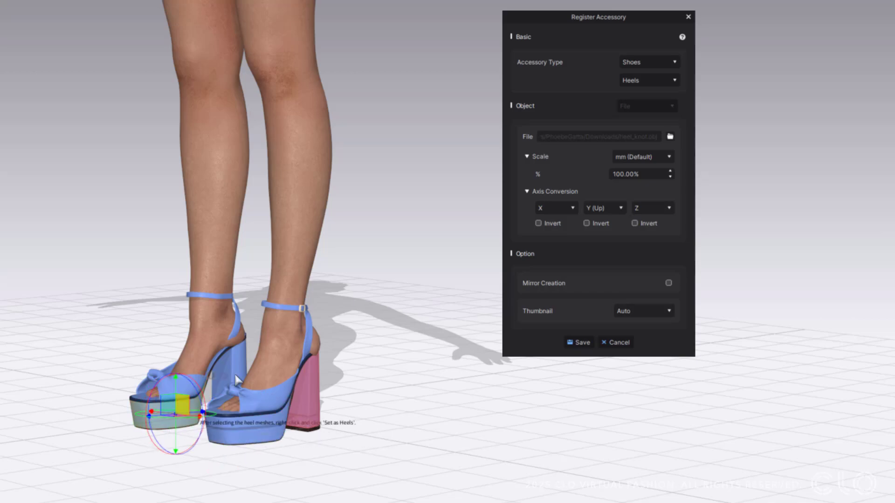
Step: Set the block heel mesh of the avatar's right shoe as a heel and check both heels from behind
left_click(237, 364)
right_click(237, 364)
left_click(277, 378)
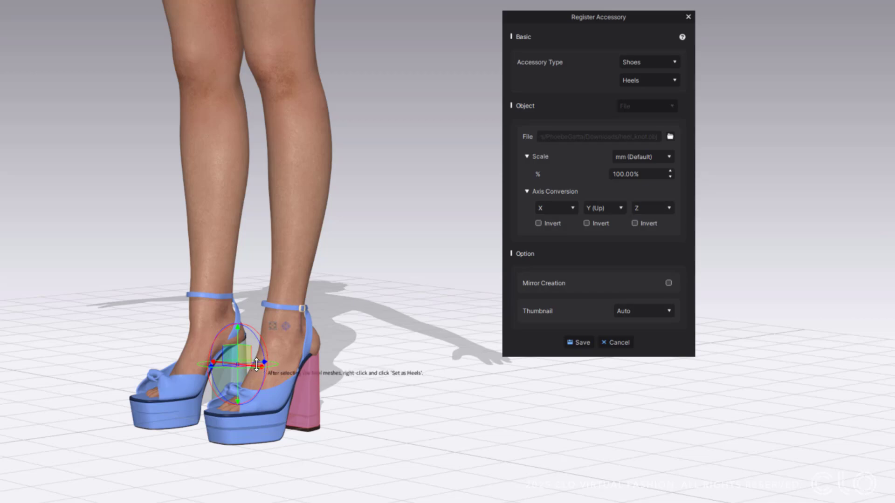
right_click(254, 364)
left_click(275, 371)
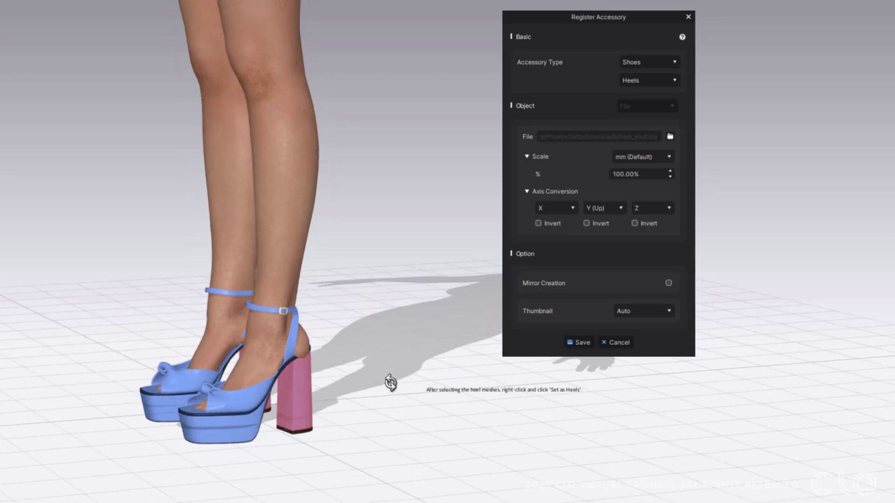
right_click_drag(390, 379, 259, 390)
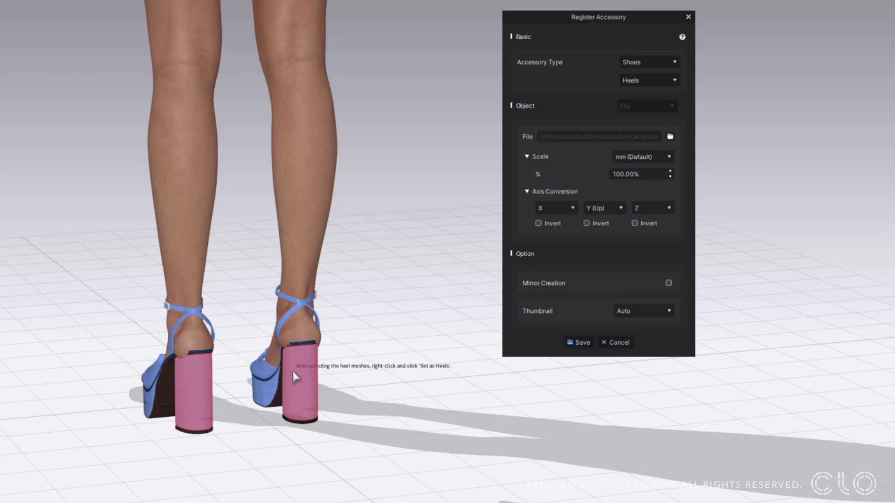
right_click_drag(294, 373, 425, 428)
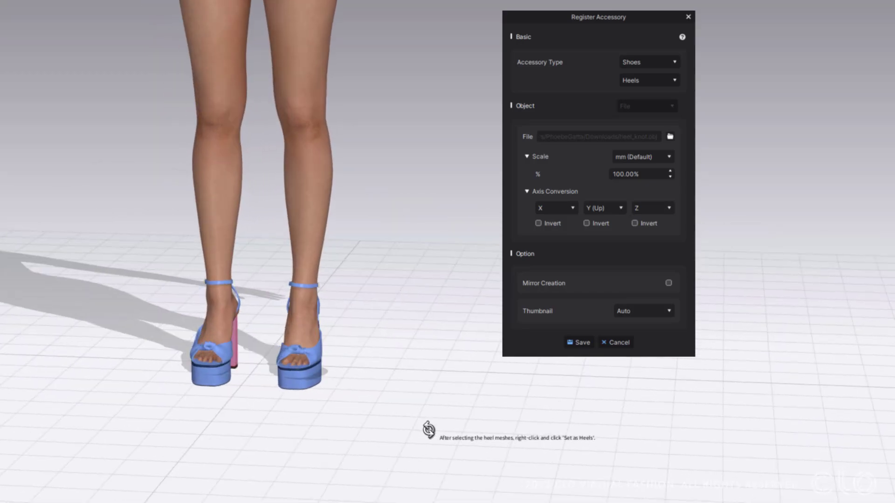
Step: Save the accessory as a .zacs file named Heels in the Desktop folder
left_click(580, 342)
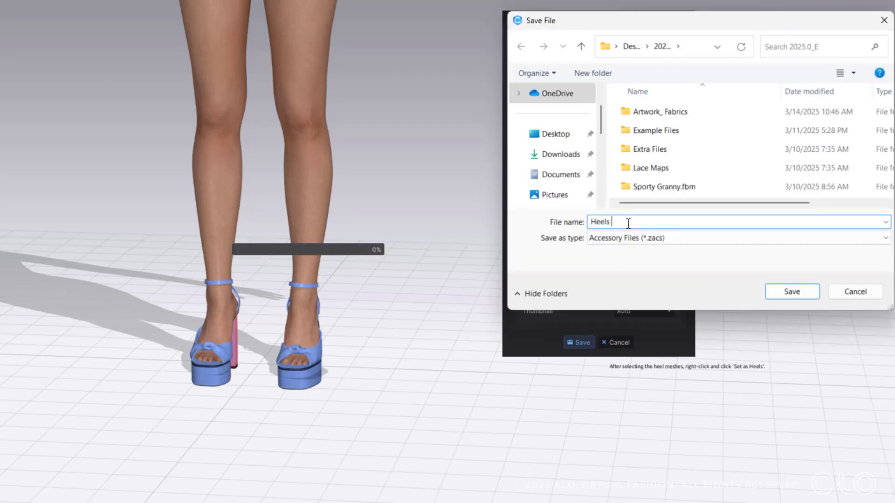
left_click(559, 135)
left_click(792, 292)
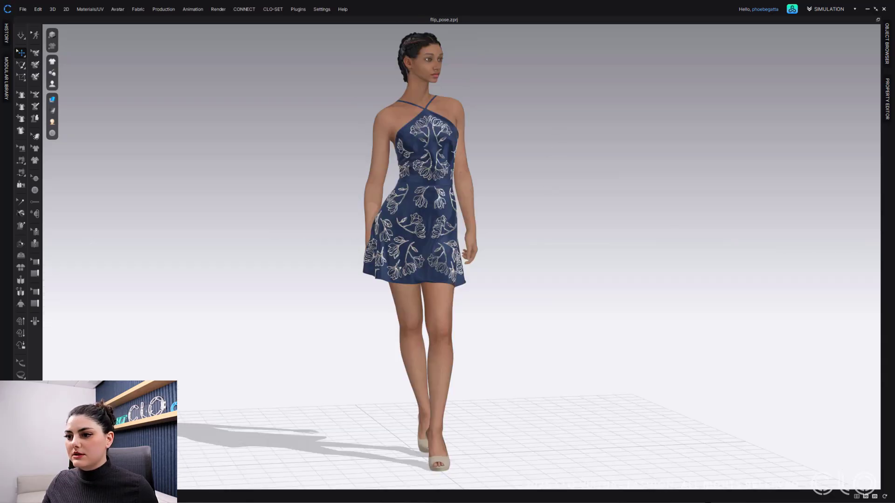
Step: Put the newly registered platform heels on the avatar in the blue dress and view them from the side
left_click_drag(685, 229, 497, 350)
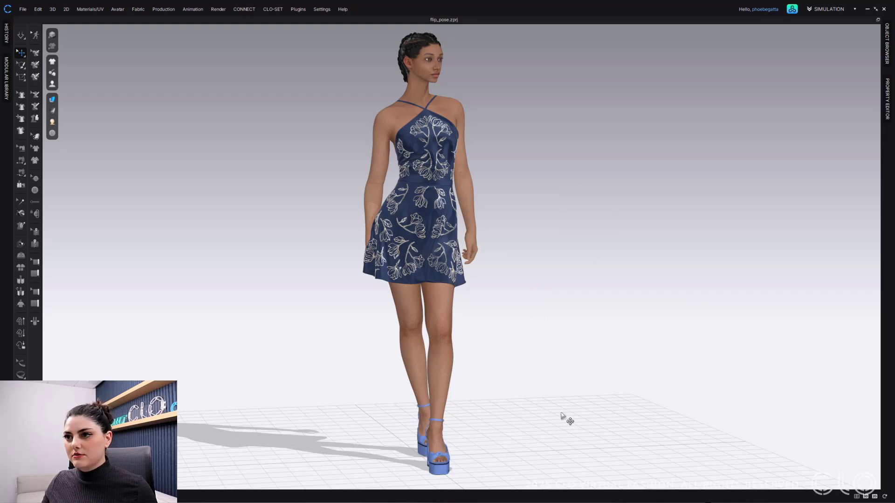
left_click(442, 312)
right_click_drag(460, 423, 531, 397)
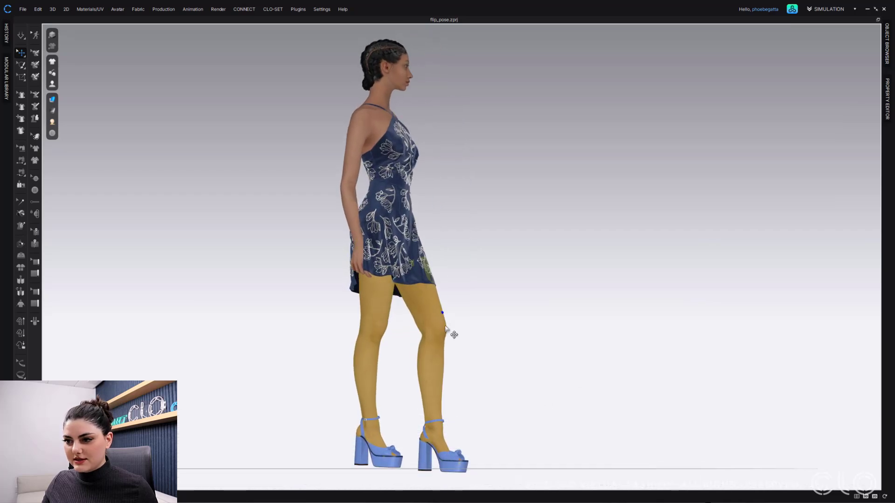
Step: Try to move only the avatar to the ground
right_click(431, 304)
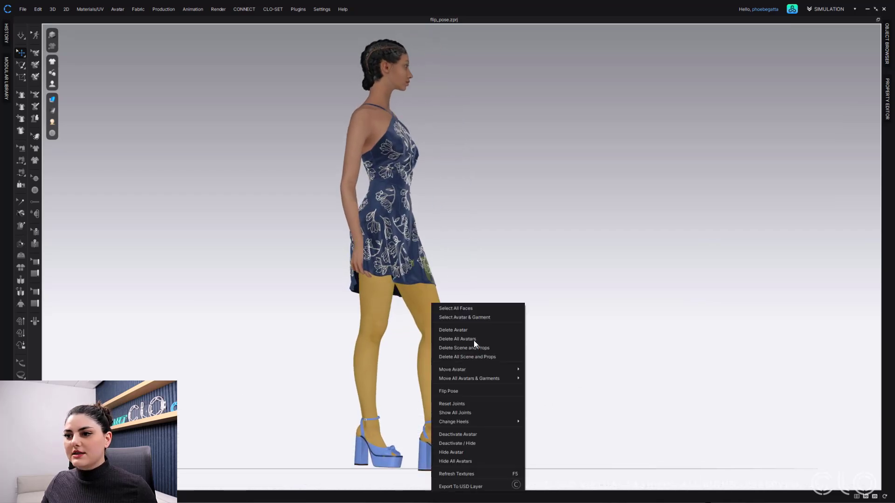
mouse_move(489, 370)
left_click(538, 379)
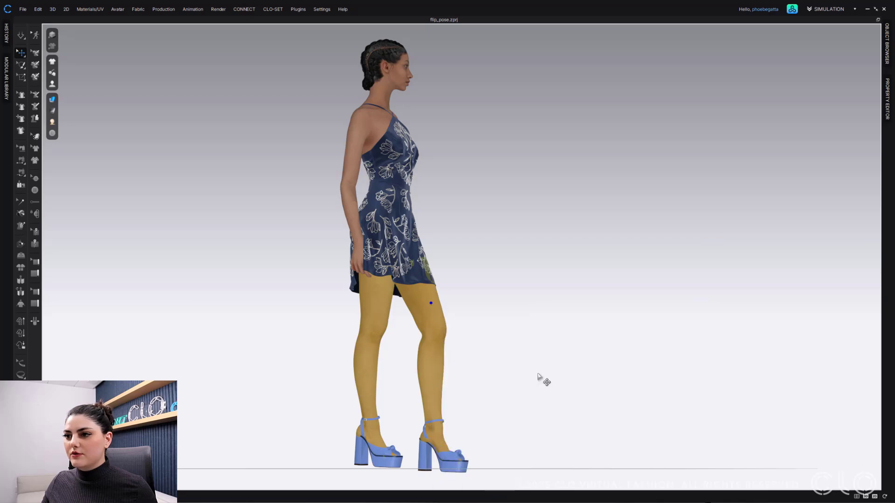
mouse_move(540, 380)
right_mouse_down()
mouse_move(466, 402)
mouse_move(544, 388)
right_mouse_up()
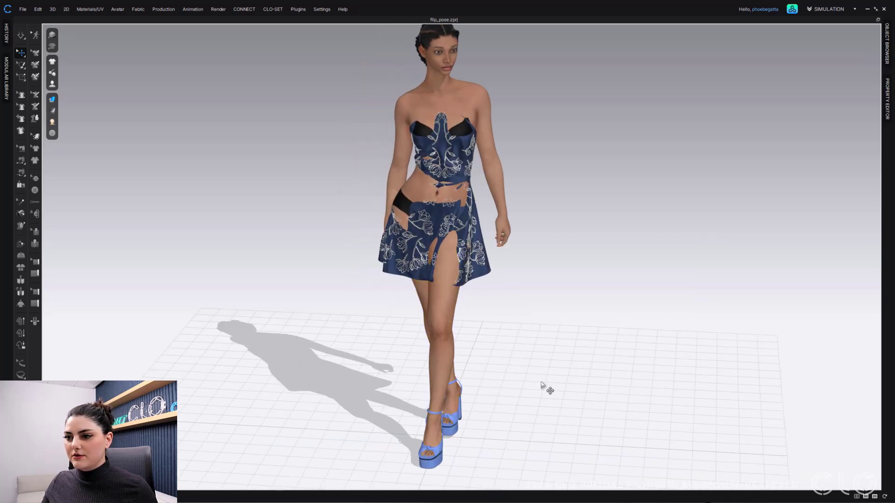
middle_click_drag(556, 372, 557, 375)
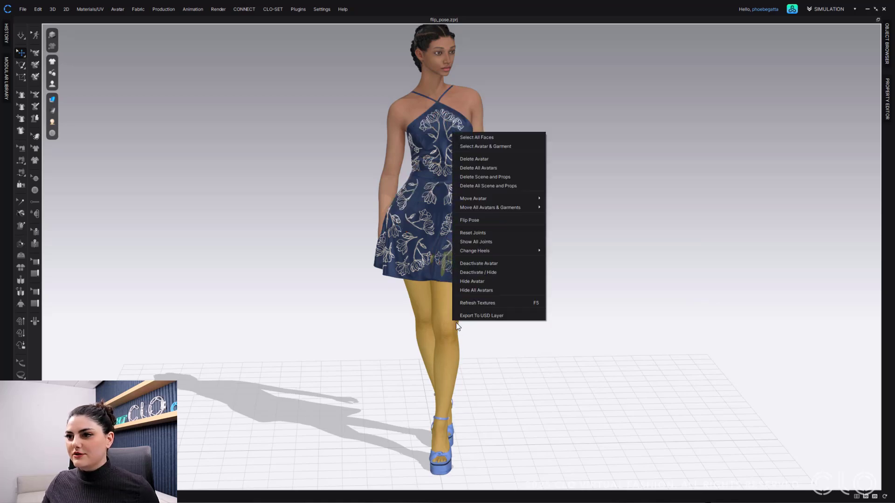
Step: Move all avatars and garments to the ground together, and run the simulation on the dress
mouse_move(501, 210)
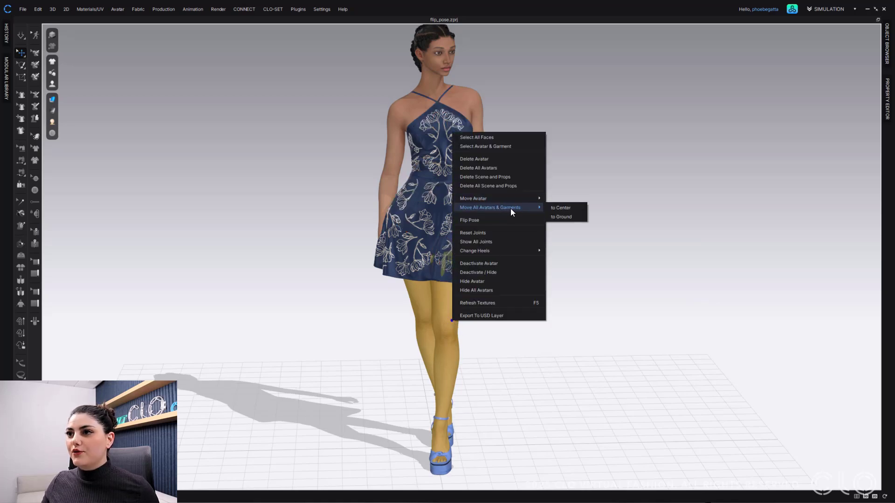
left_click(570, 216)
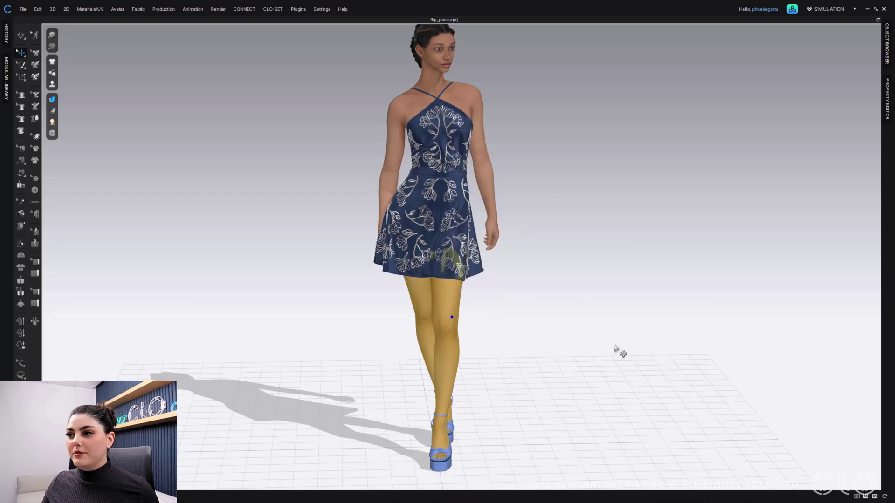
right_click_drag(583, 381, 619, 376)
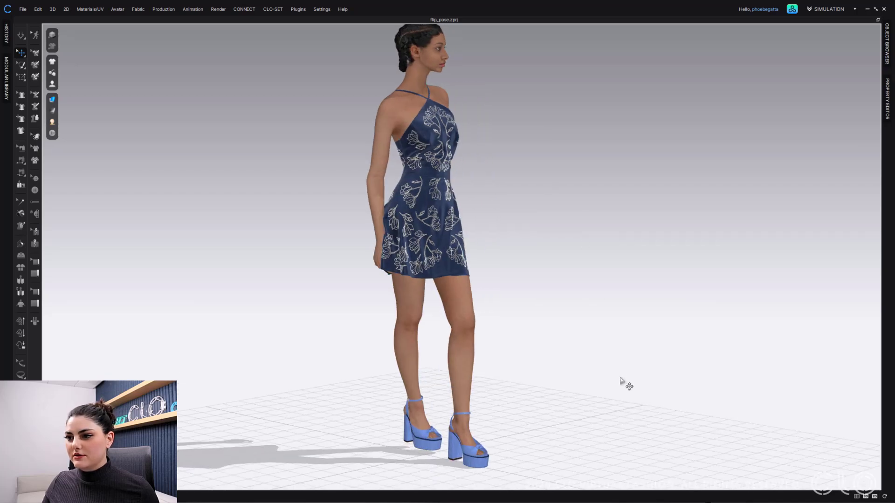
key("space")
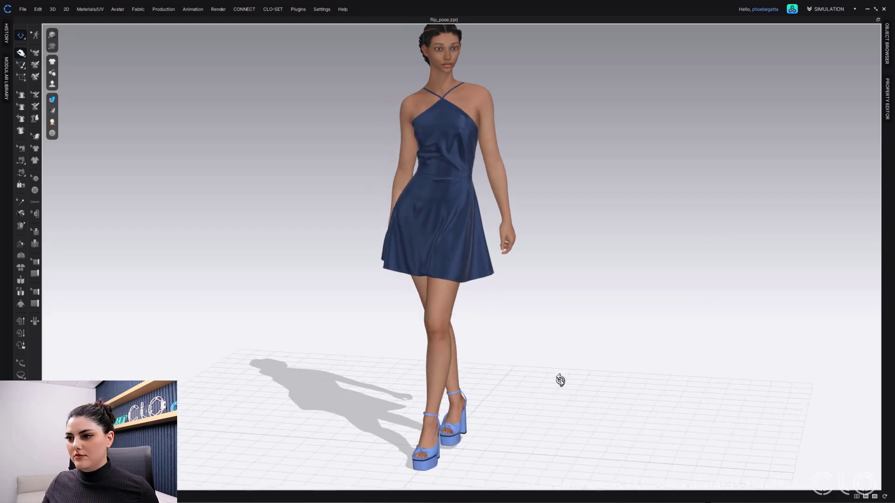